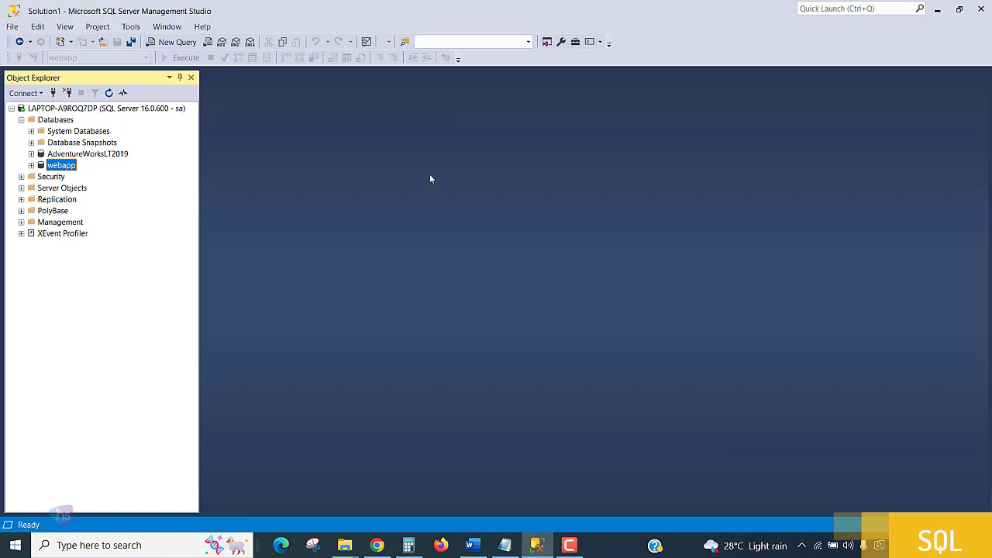
Start the Import Flat File wizard for the webapp database and proceed to the input file page.
left_click(32, 165)
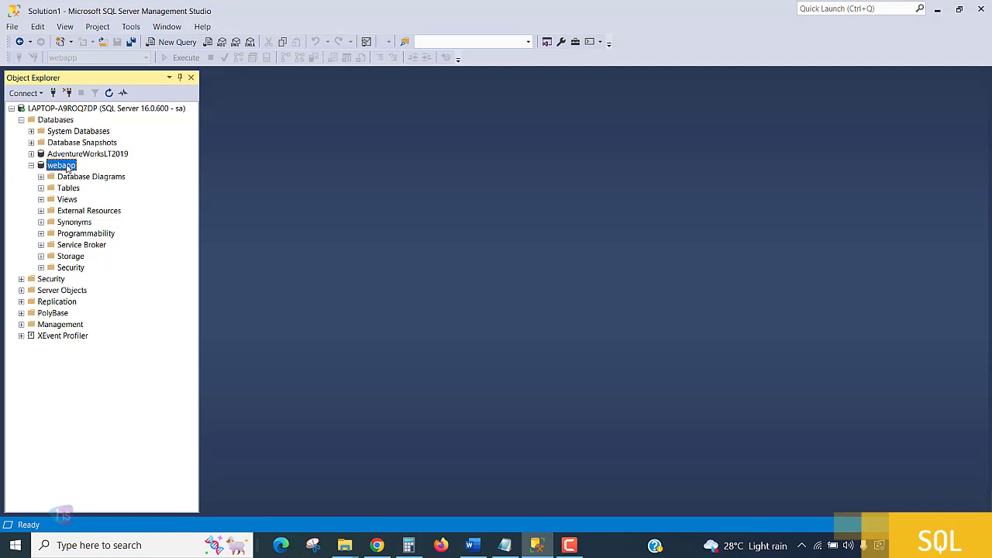
right_click(68, 166)
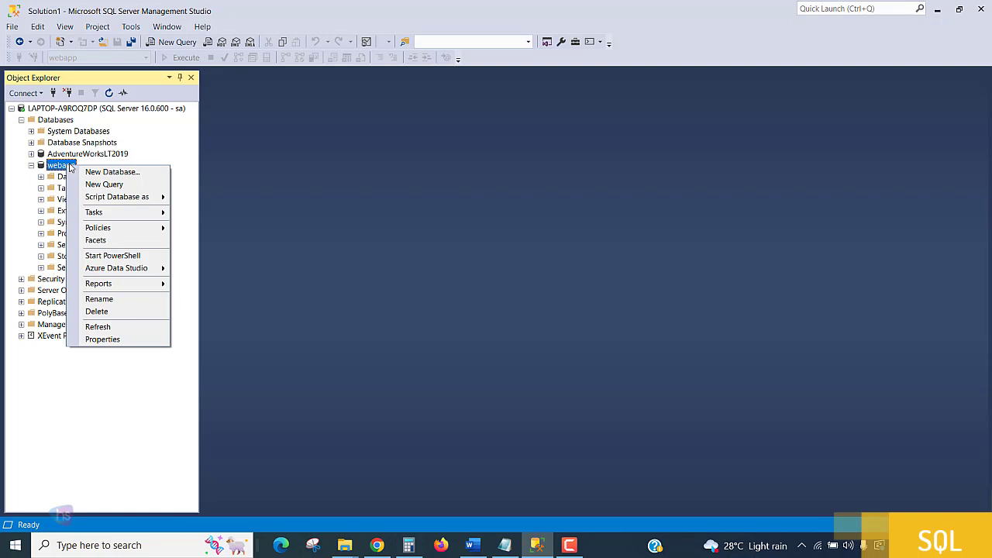
mouse_move(123, 221)
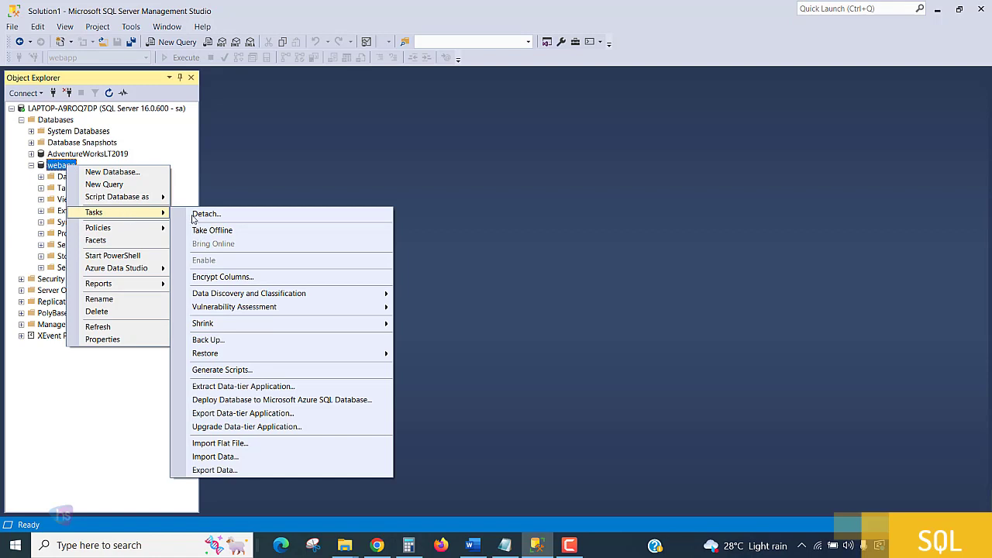
left_click(256, 445)
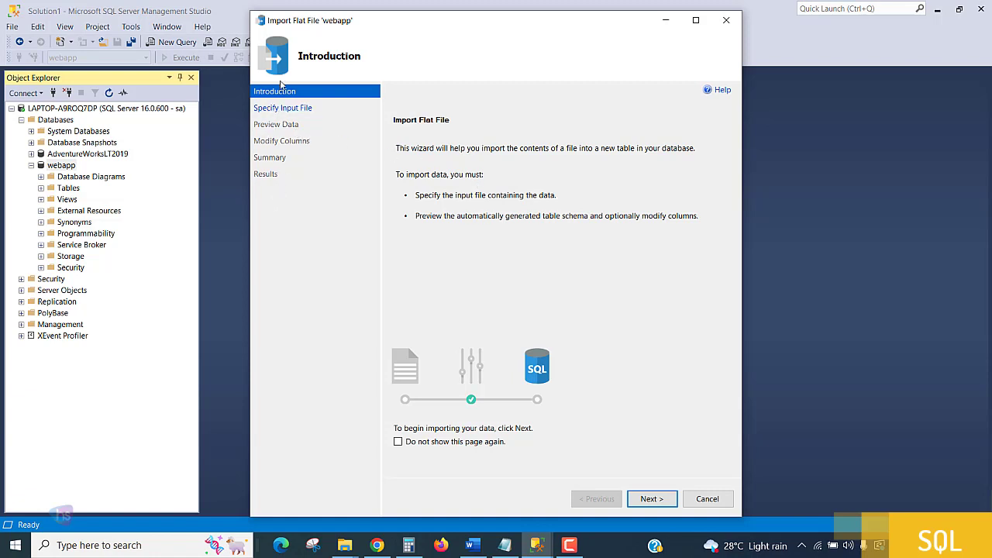
left_click(651, 499)
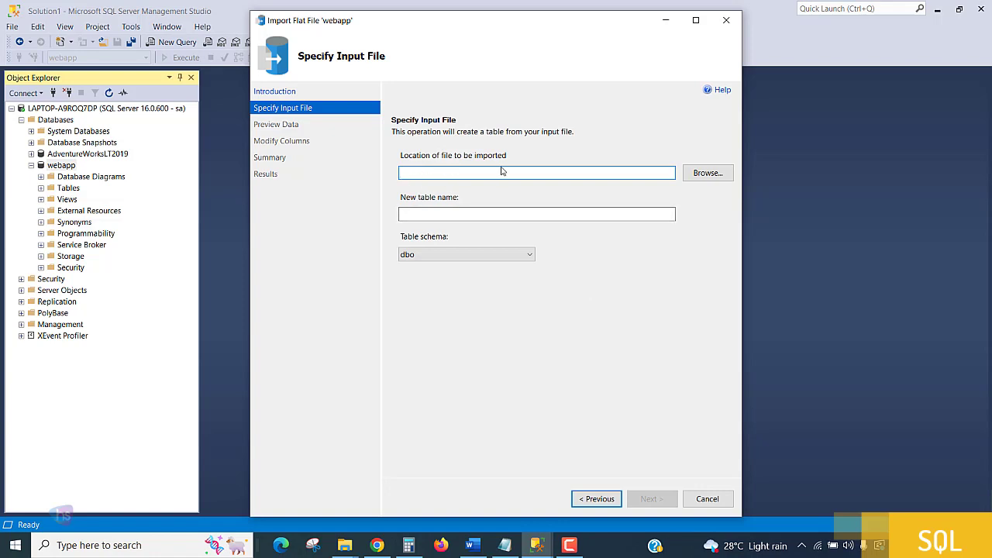
Choose example.txt from the Desktop as the file to import, keeping example as the new table name.
left_click(709, 174)
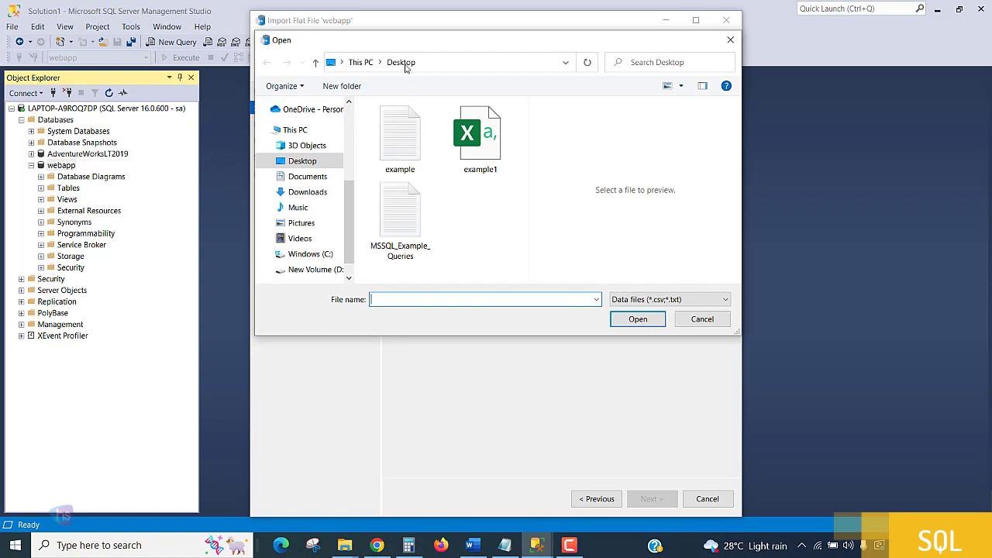
left_click(400, 136)
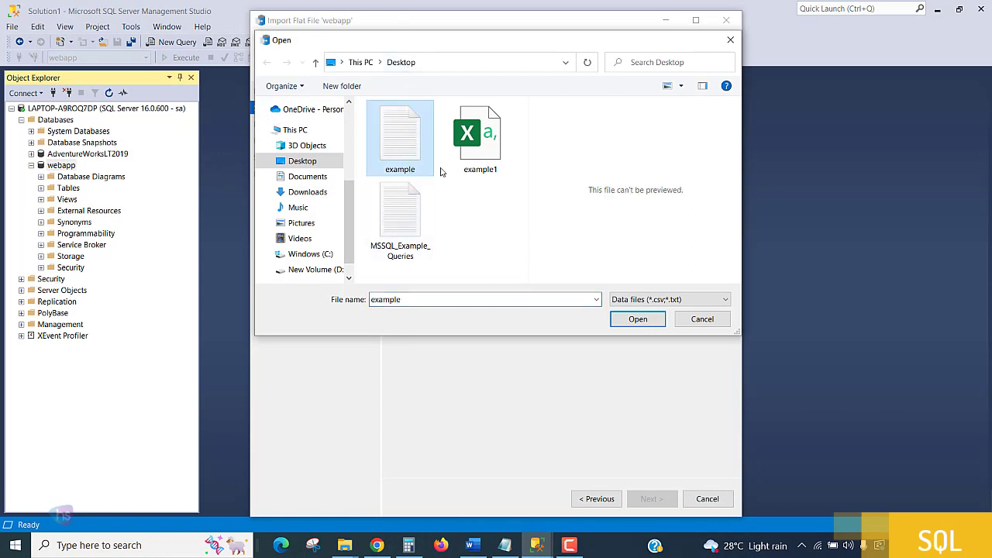
left_click(639, 322)
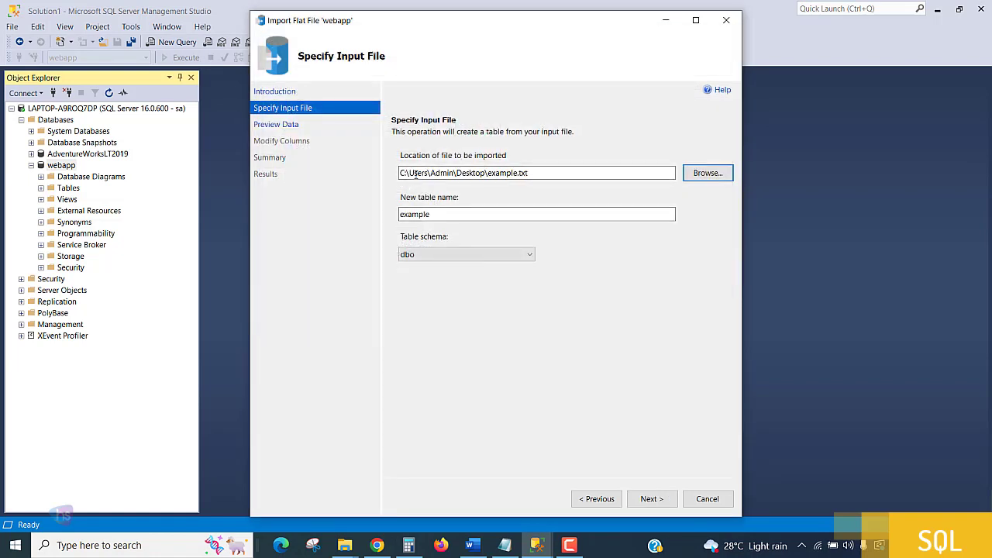
left_click(562, 173)
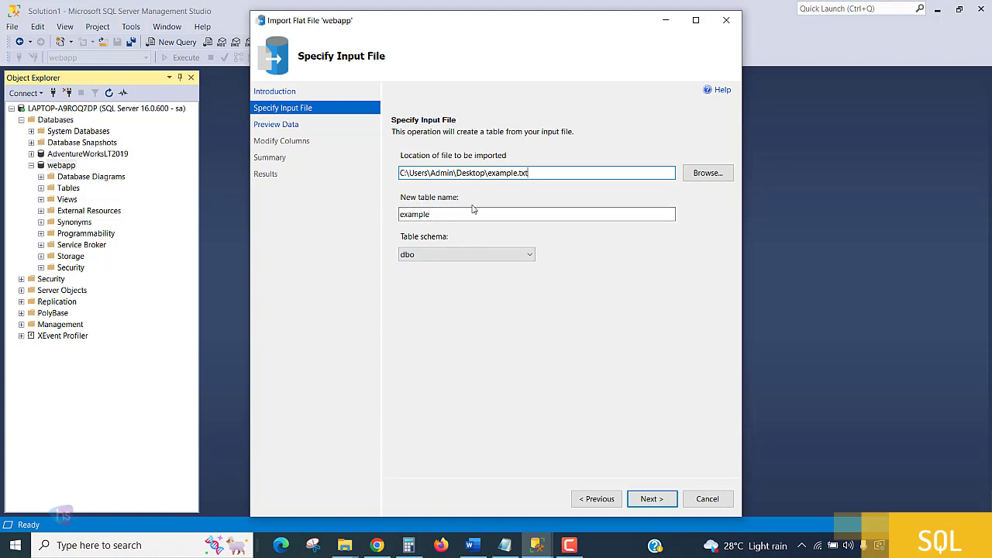
left_click_drag(442, 215, 336, 215)
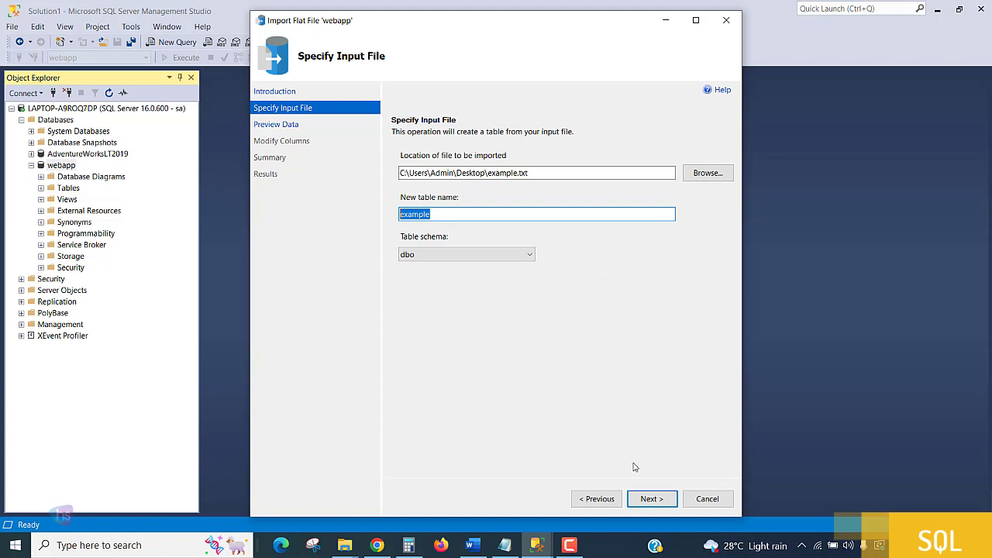
Review the data preview of the input file and continue to the column definitions.
left_click(652, 500)
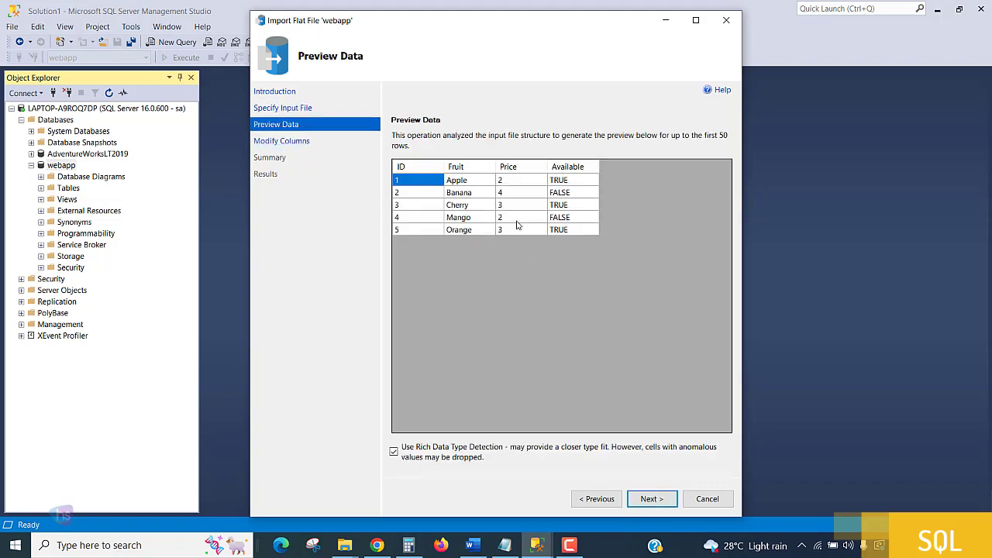
left_click(505, 545)
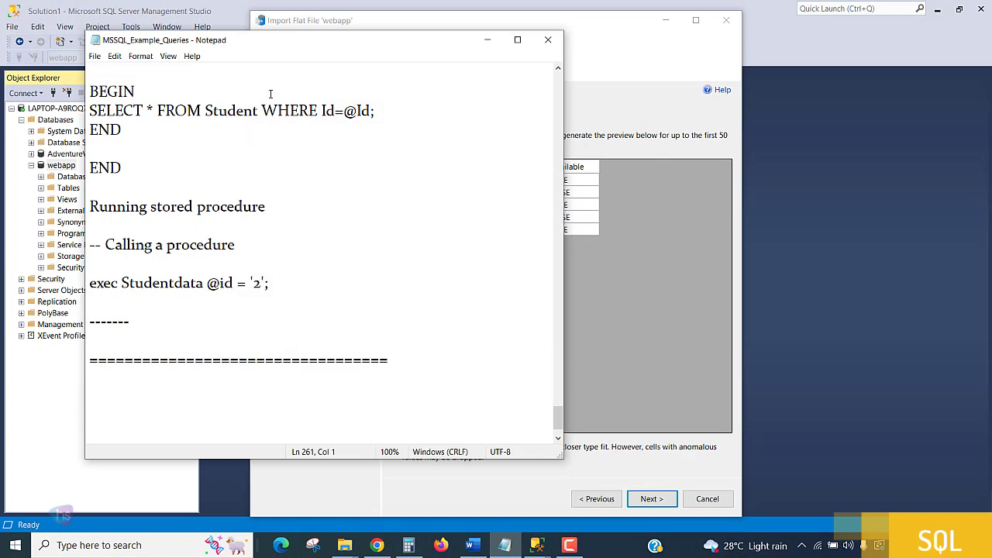
left_click(487, 40)
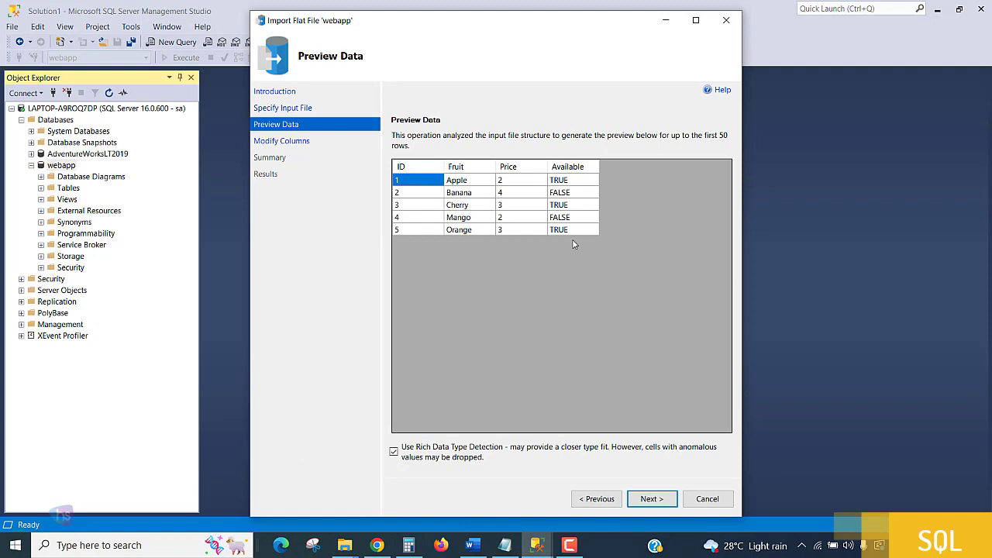
left_click(649, 499)
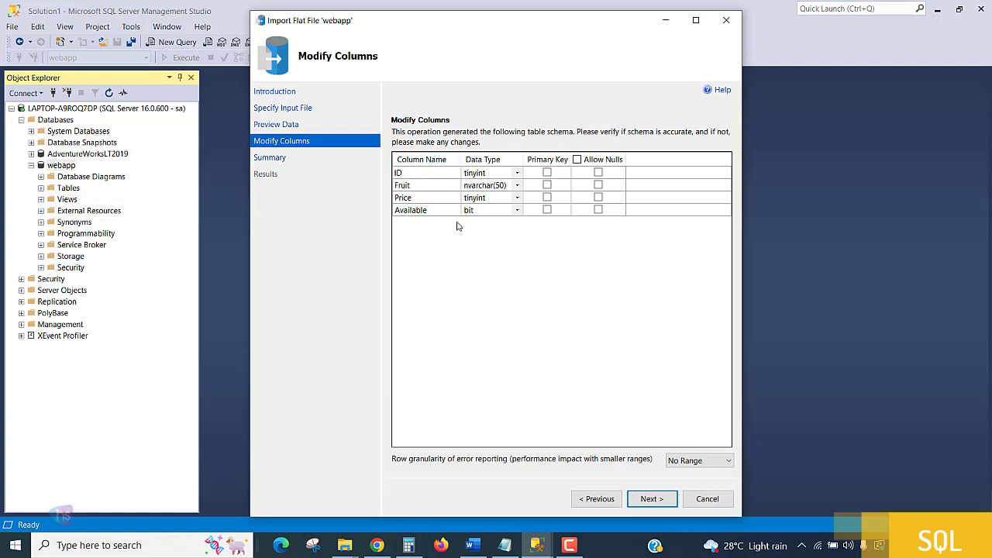
Set the Price column's data type to decimal(18, 2).
left_click(517, 198)
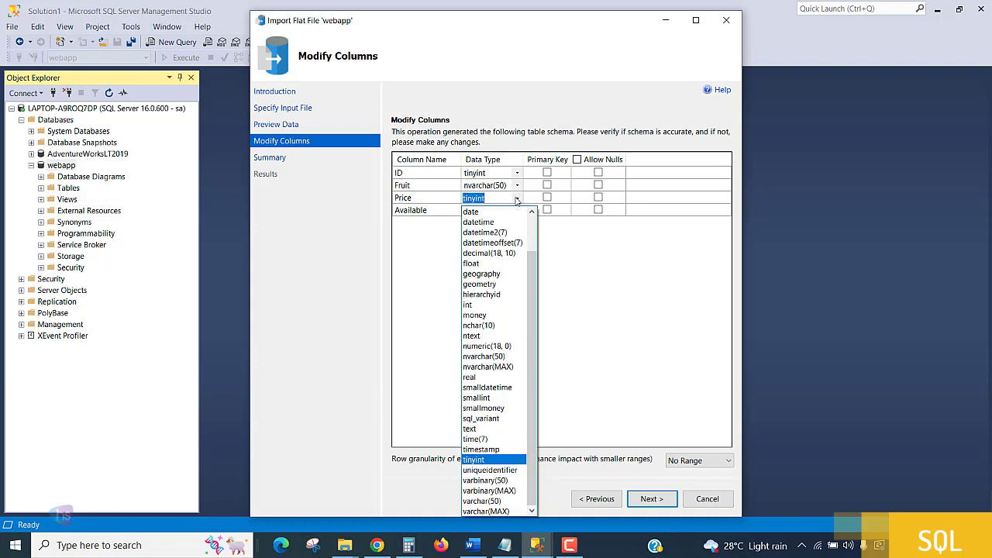
left_click(479, 253)
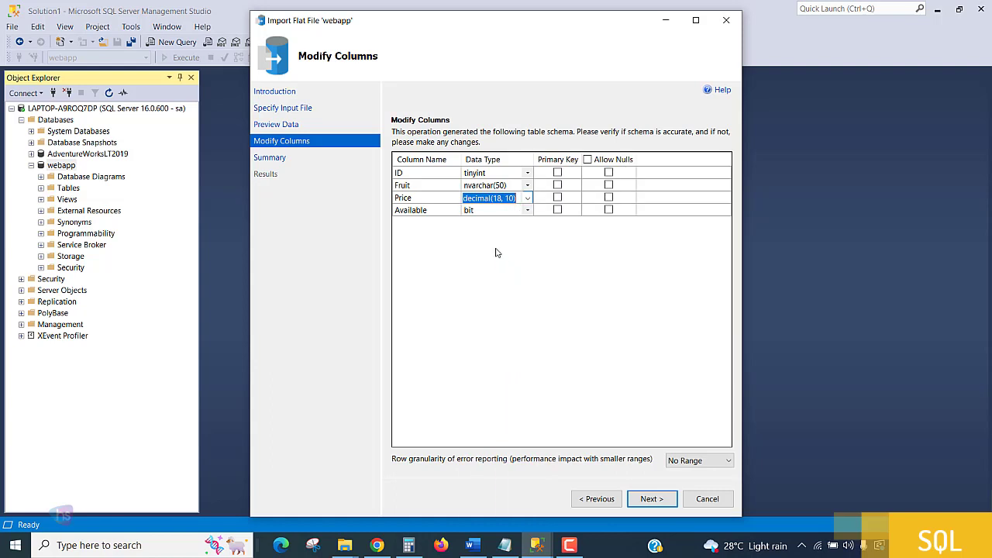
left_click(508, 198)
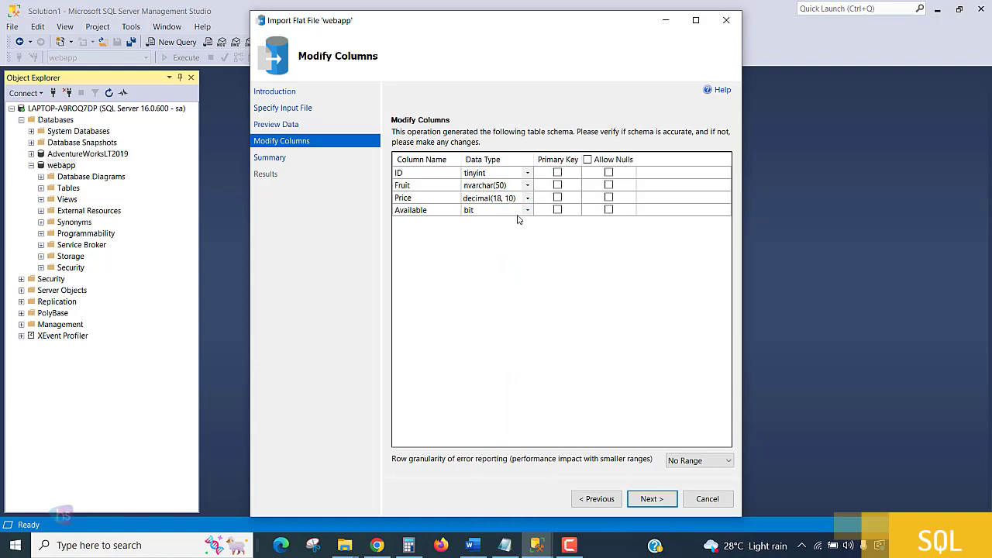
key("Tab")
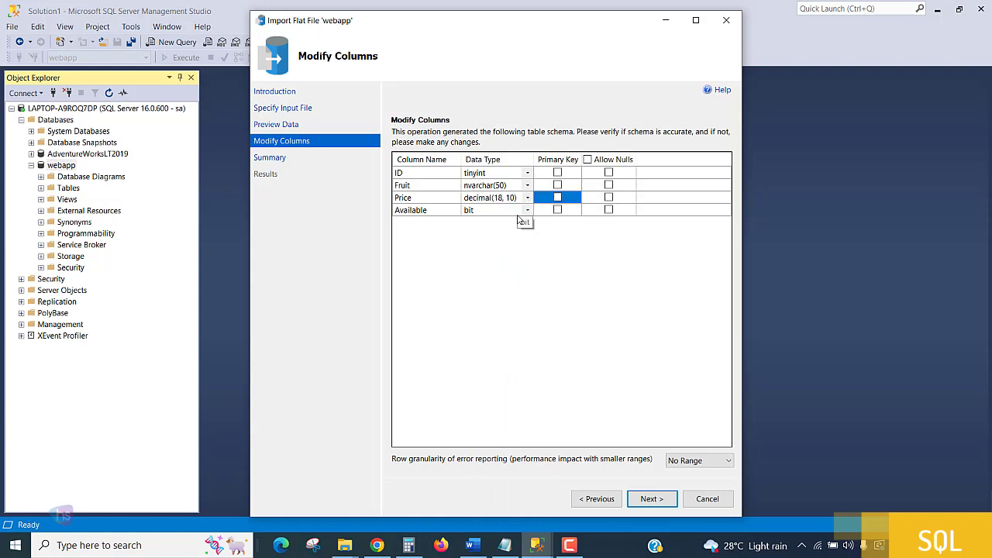
left_click(506, 198)
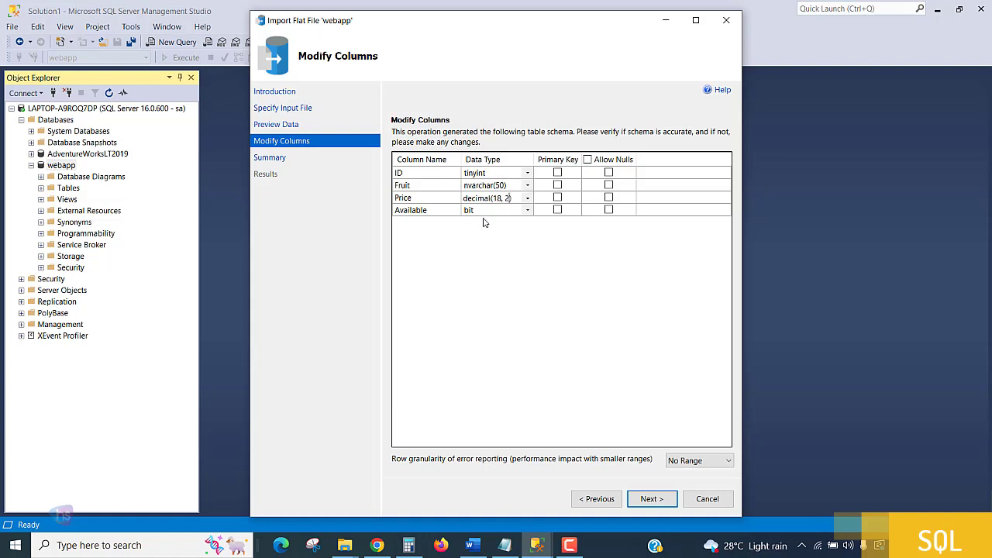
left_click(551, 250)
Accept the column definitions, run the import into dbo.example and close the wizard.
left_click(652, 500)
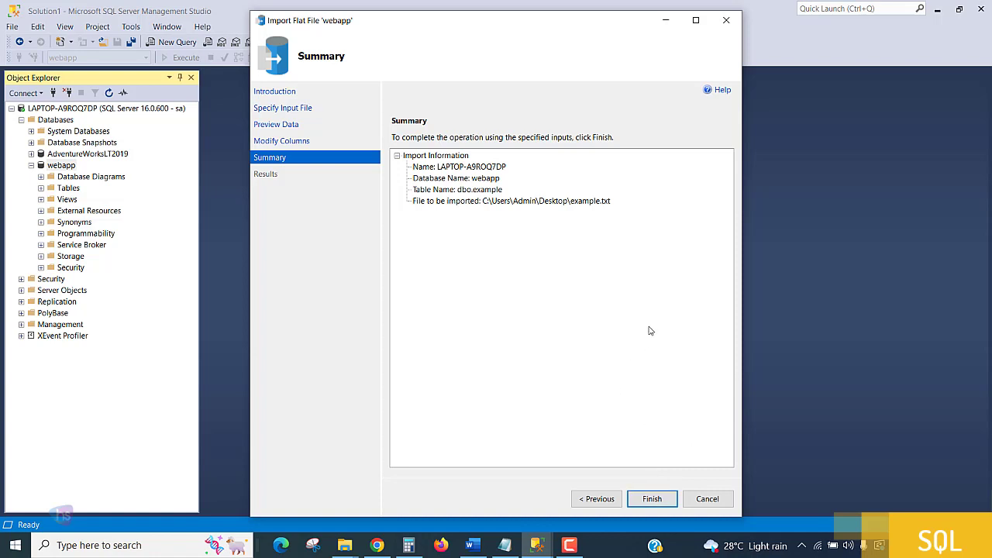
left_click(652, 499)
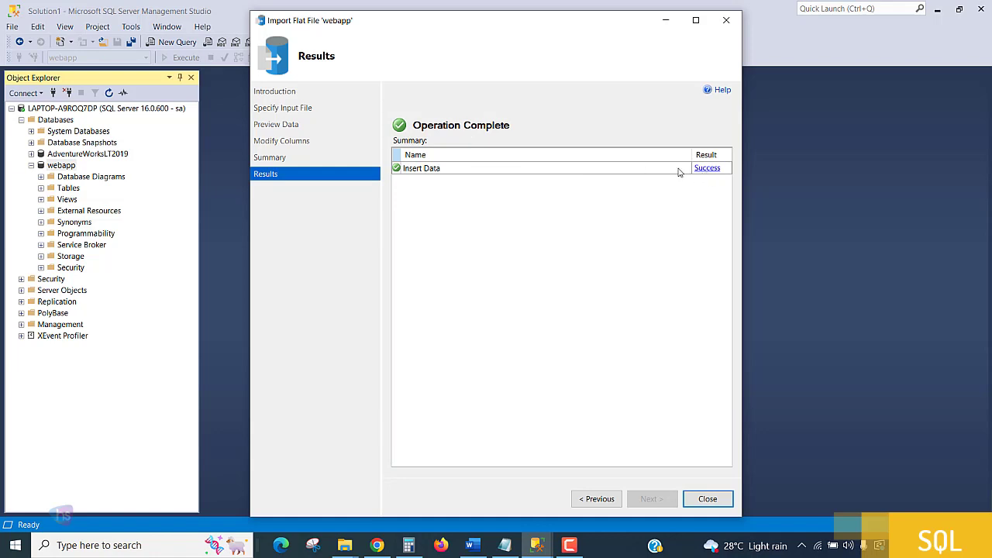
left_click(708, 499)
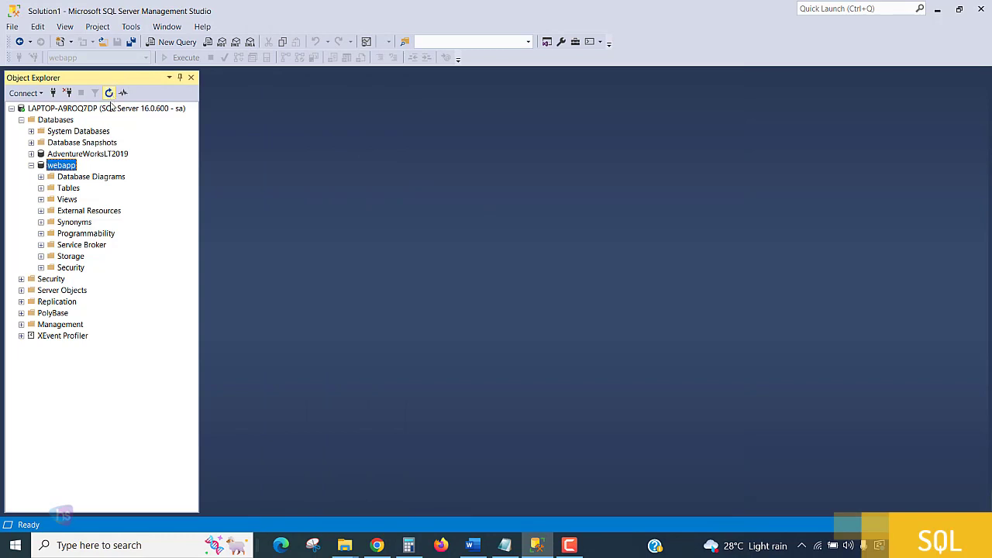
List the tables of the webapp database, check the column design of dbo.example and close the design view.
left_click(71, 189)
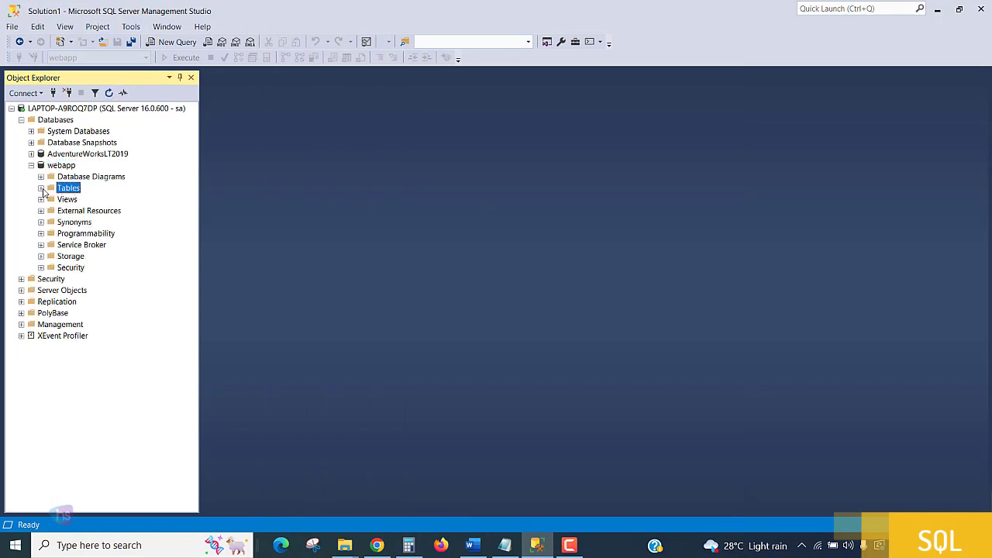
left_click(40, 188)
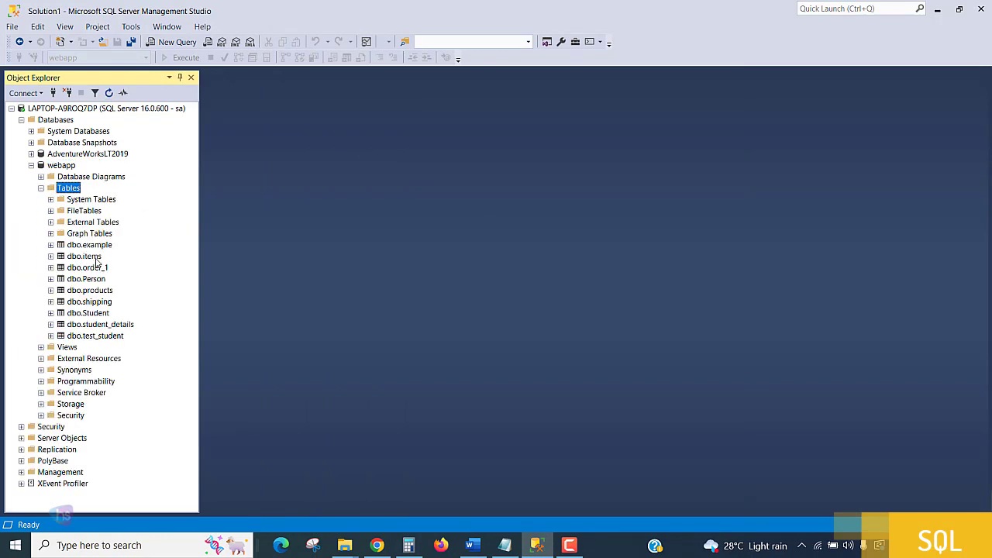
left_click(96, 247)
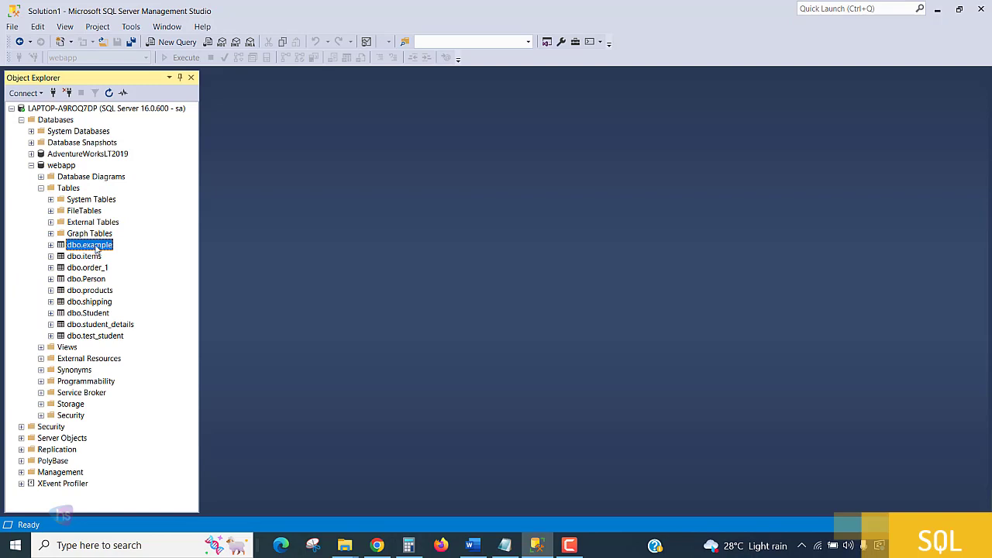
right_click(96, 248)
left_click(124, 268)
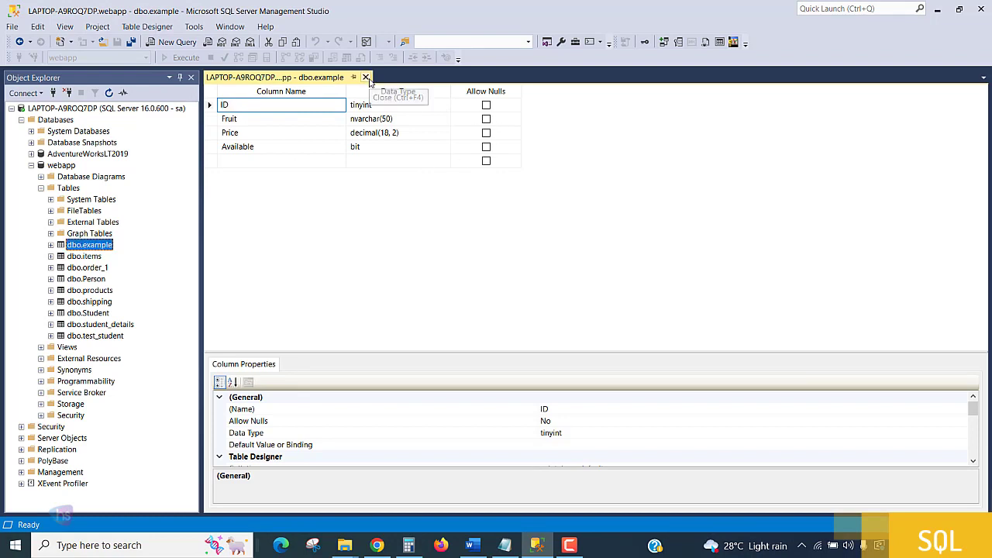
left_click(366, 78)
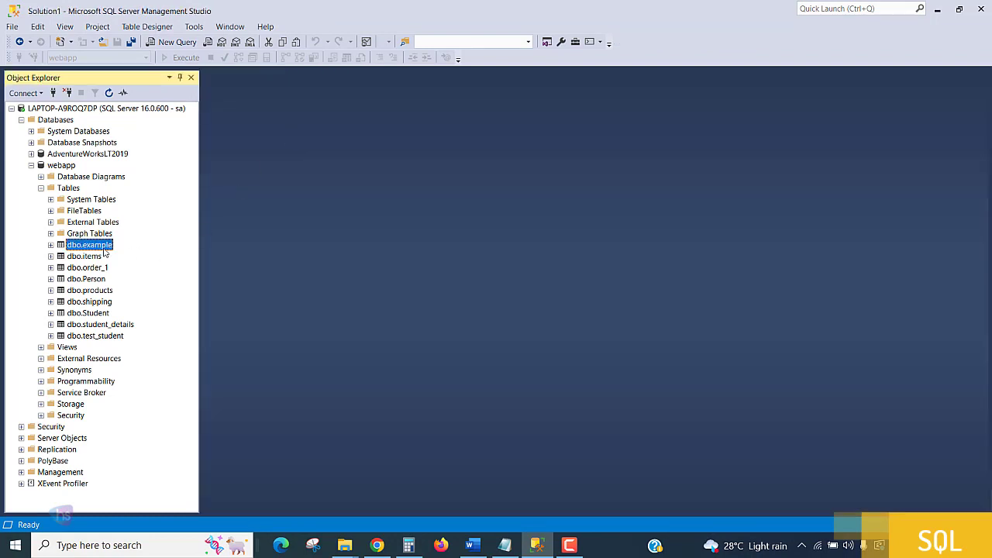
Query the top 1000 rows of dbo.example and examine the imported rows and the listed columns.
right_click(104, 249)
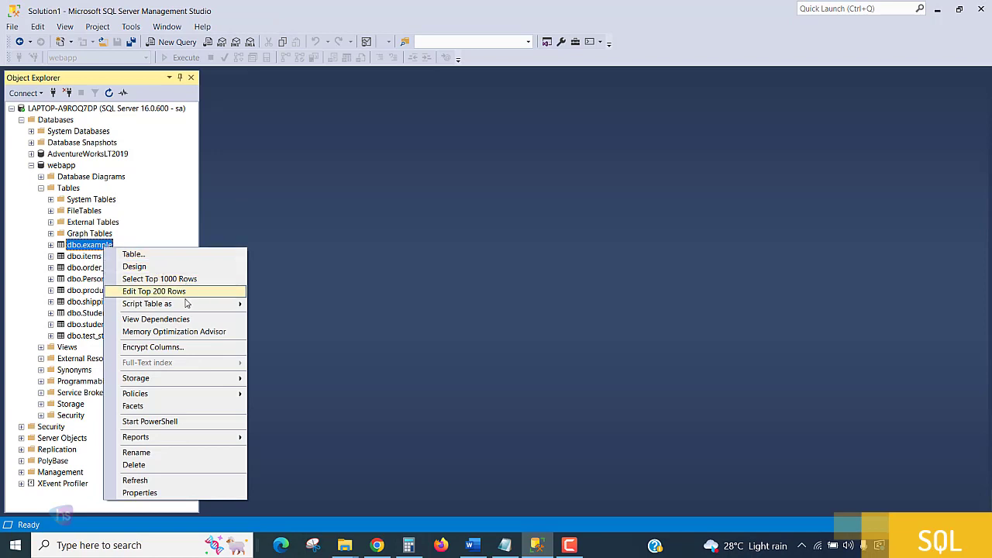
left_click(187, 272)
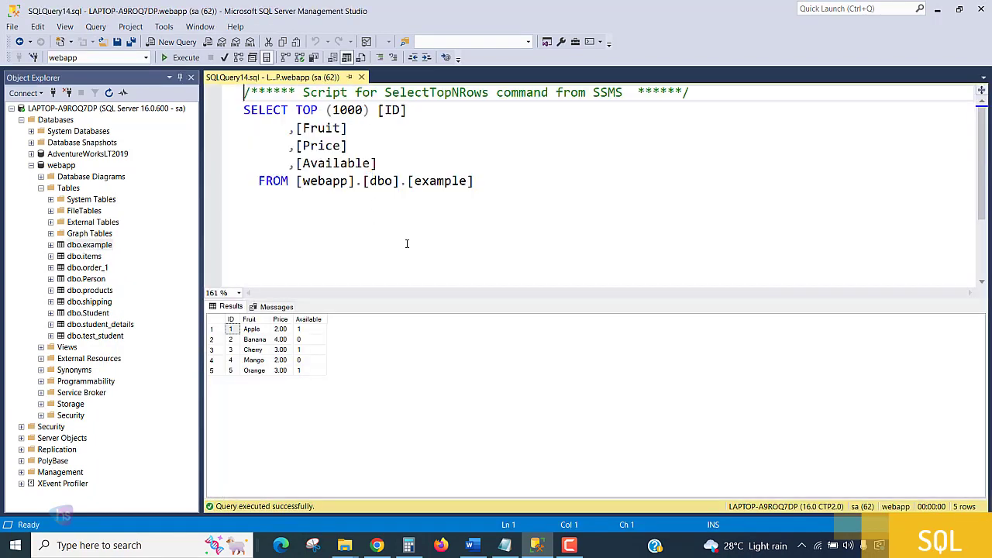
left_click(217, 319)
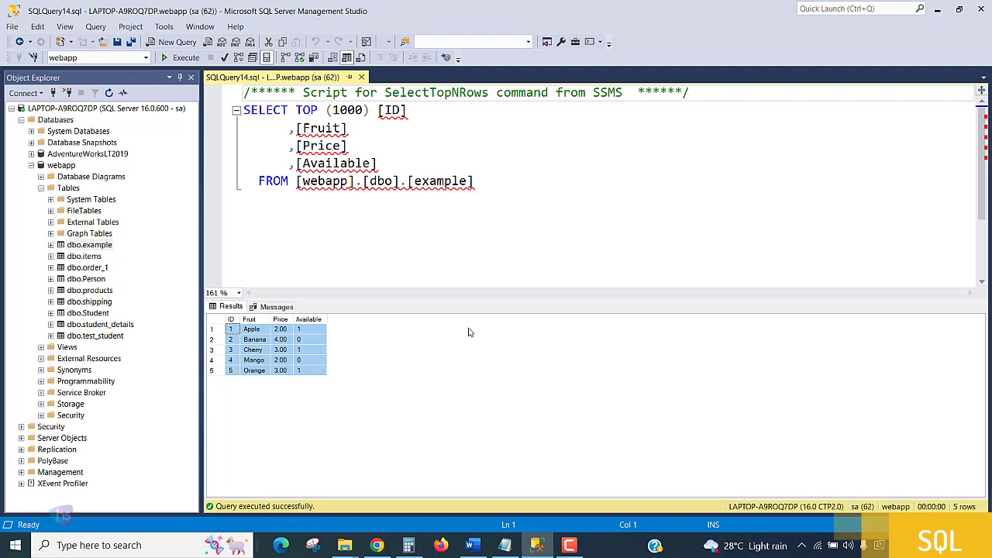
double_click(327, 128)
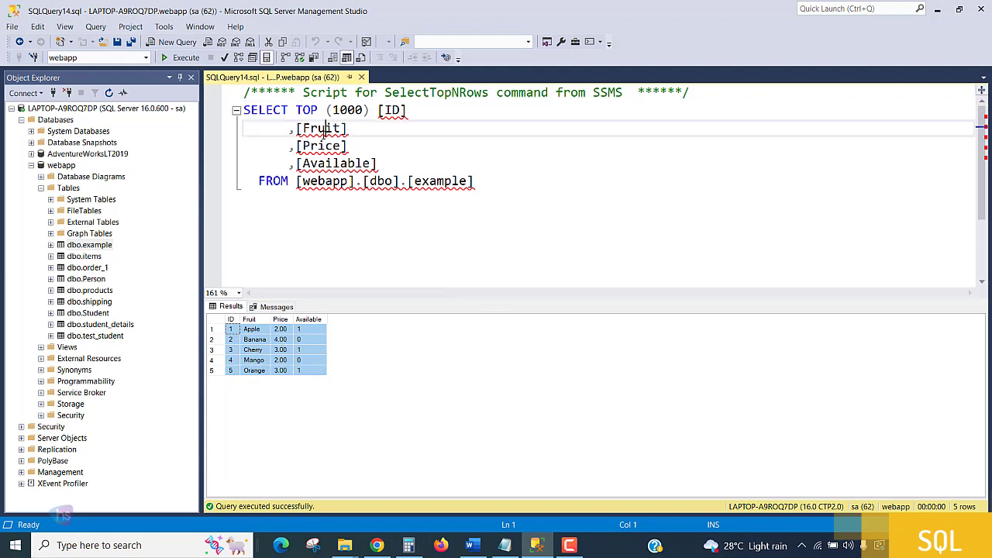
double_click(323, 147)
double_click(328, 164)
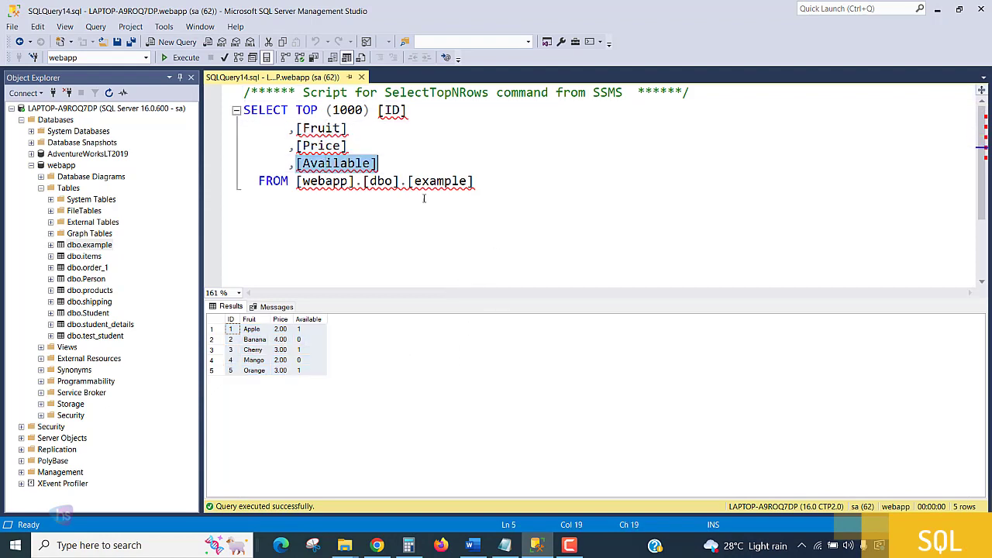
left_click(570, 181)
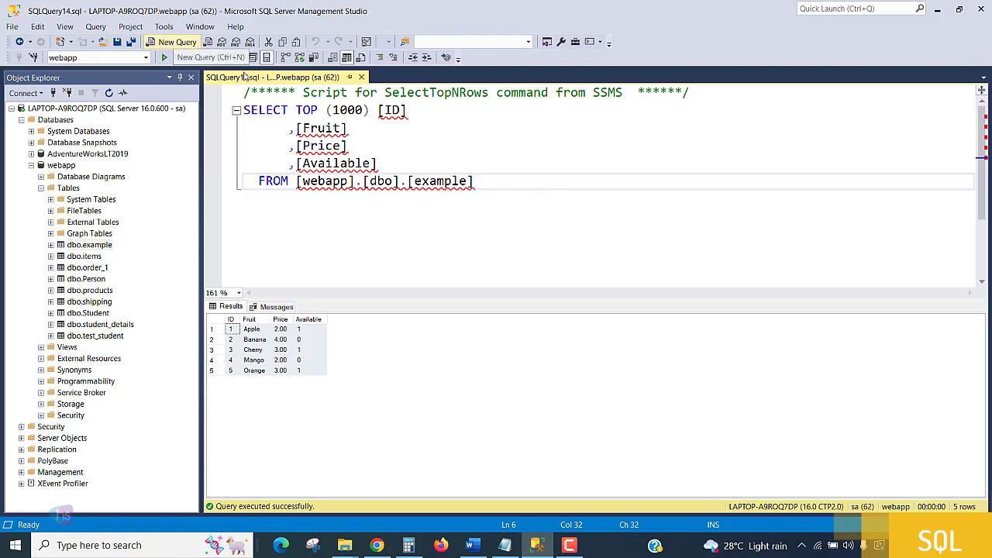
Open a new query on the webapp database and write the statement "select * from example;".
left_click(176, 43)
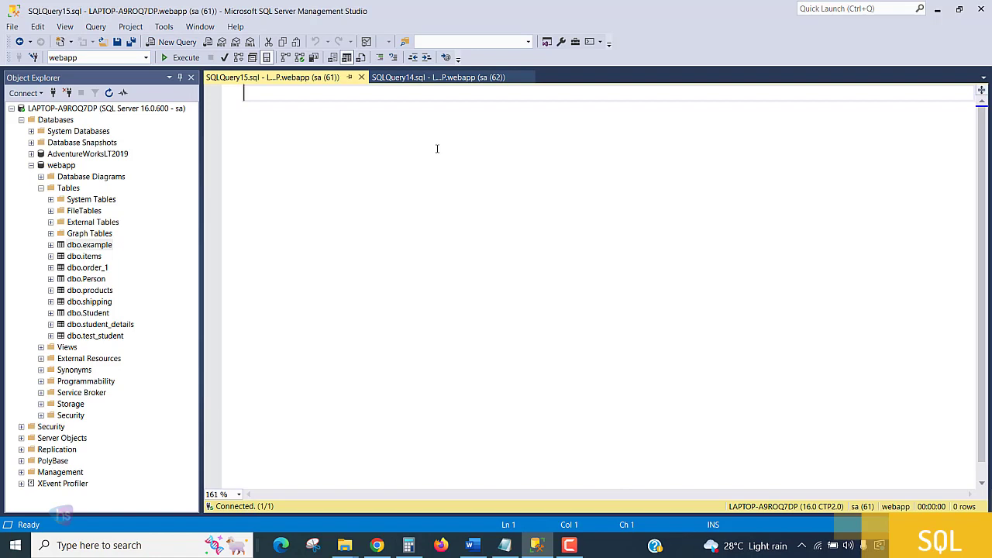
type("seelct")
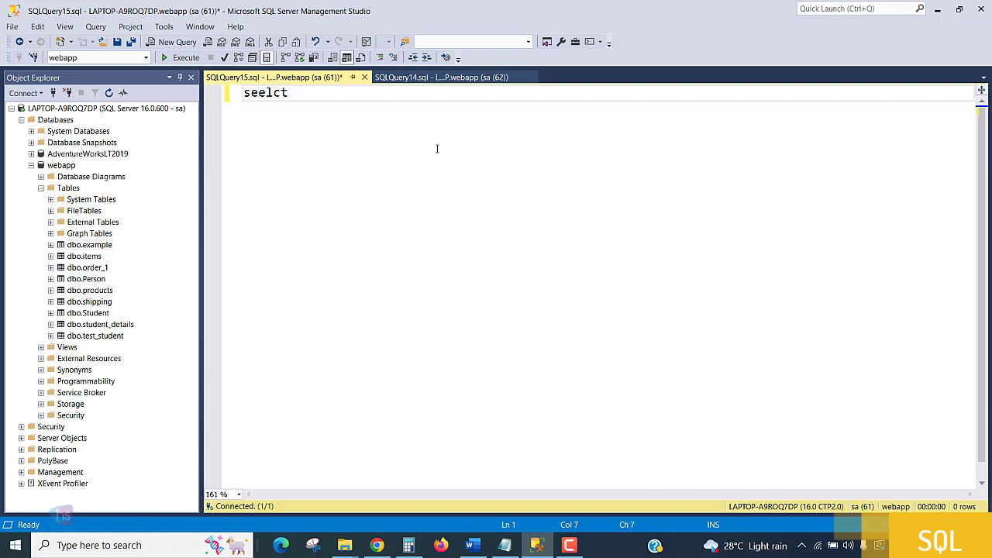
key("BackSpace")
key("BackSpace")
key("BackSpace")
key("BackSpace")
type("lect * from examsple")
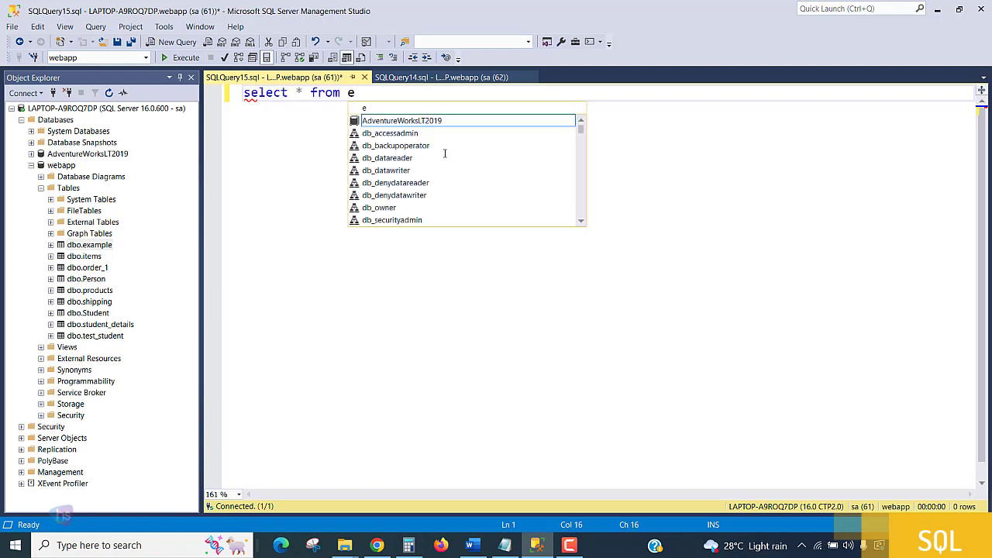
key("BackSpace")
key("BackSpace")
key("BackSpace")
key("BackSpace")
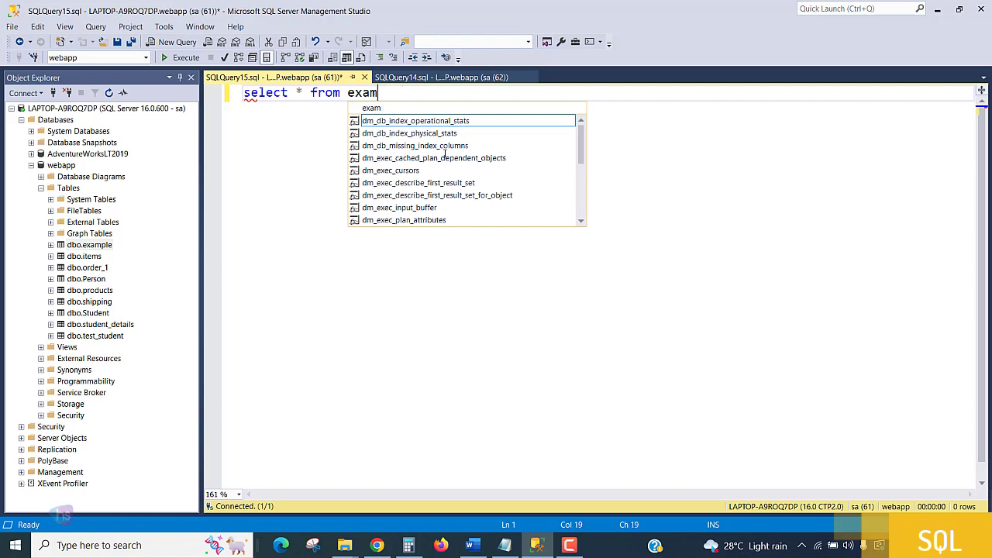
type("ple")
key("Escape")
type(";")
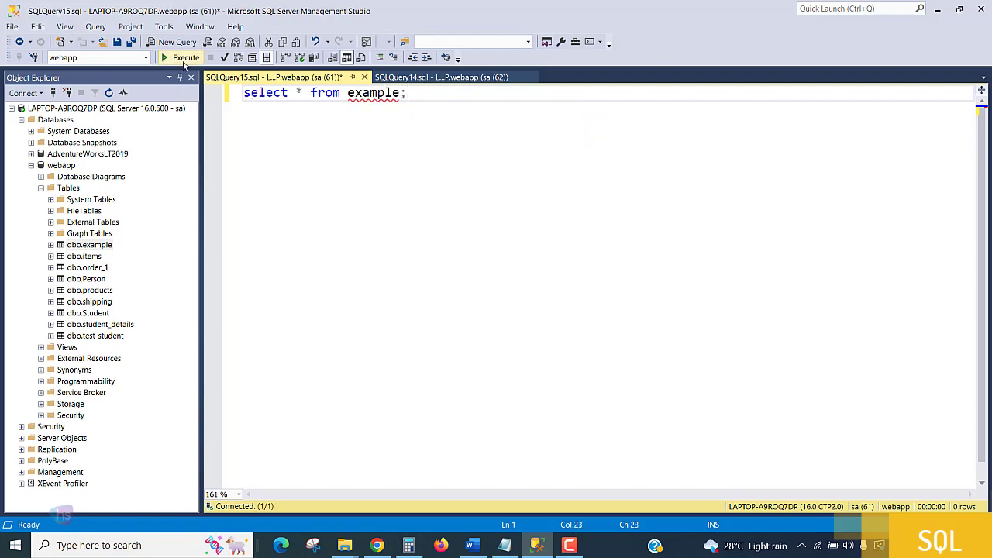
Execute the select query, check the returned rows and select the dbo.example table in the object tree.
left_click(184, 59)
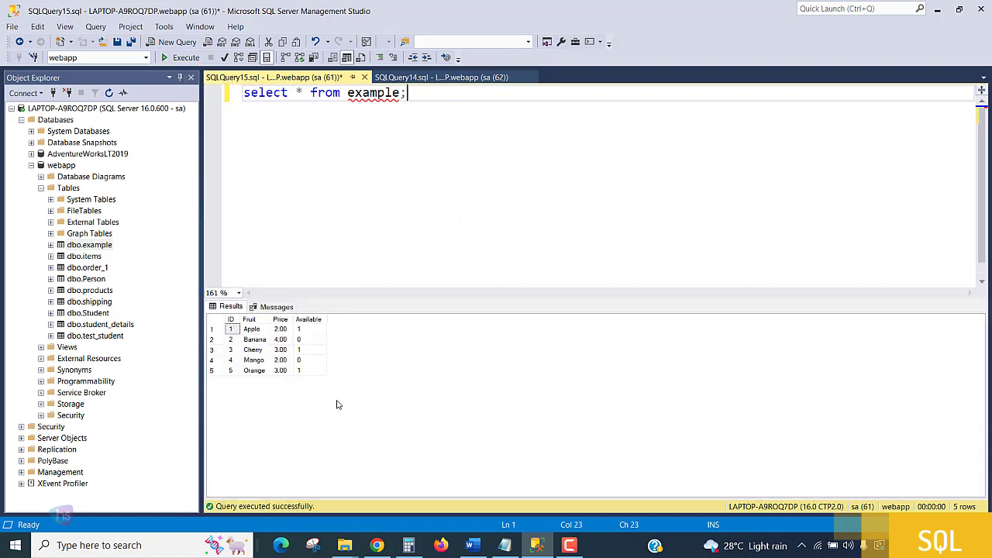
left_click(230, 328)
left_click(440, 142)
scroll(443, 160, "up", 4)
left_click(94, 245)
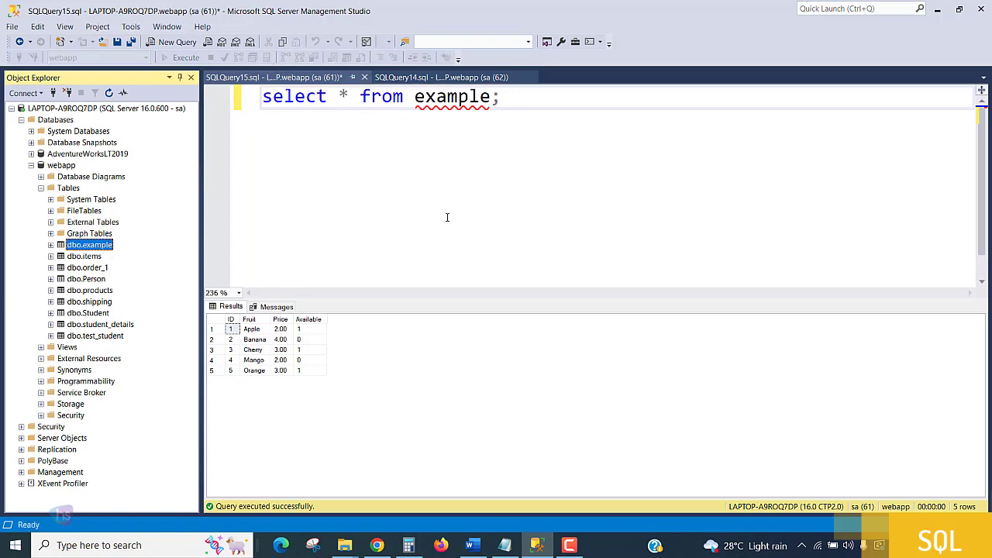
right_click(57, 168)
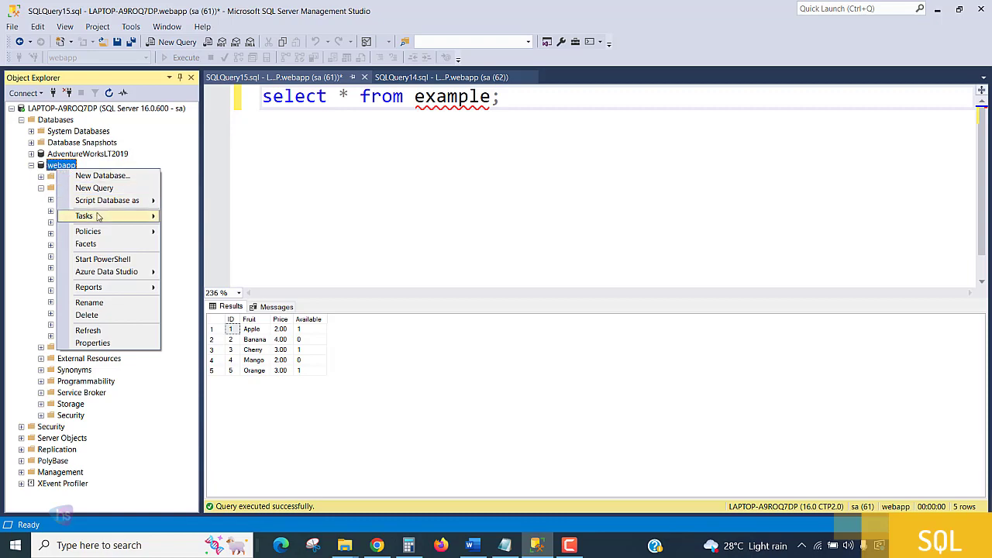
mouse_move(98, 217)
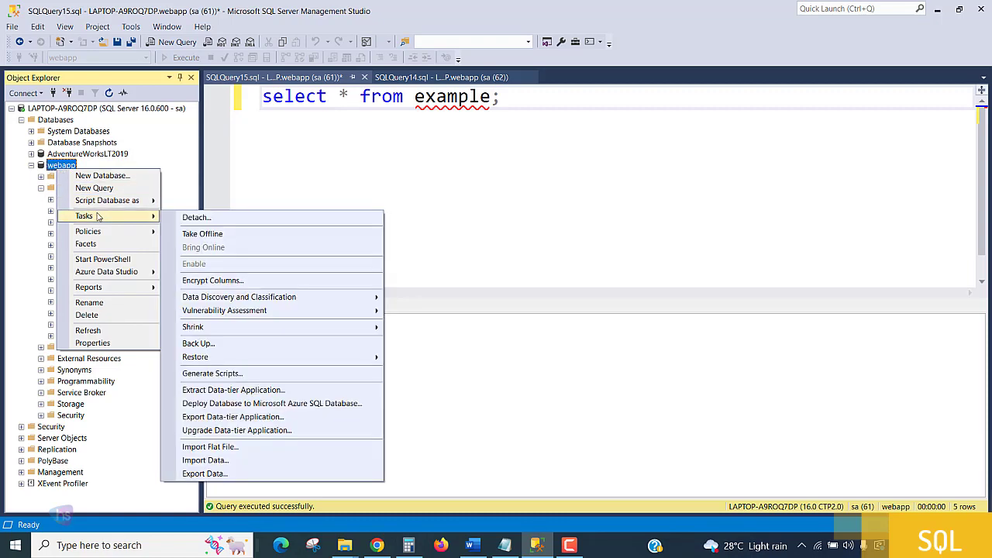
left_click(261, 447)
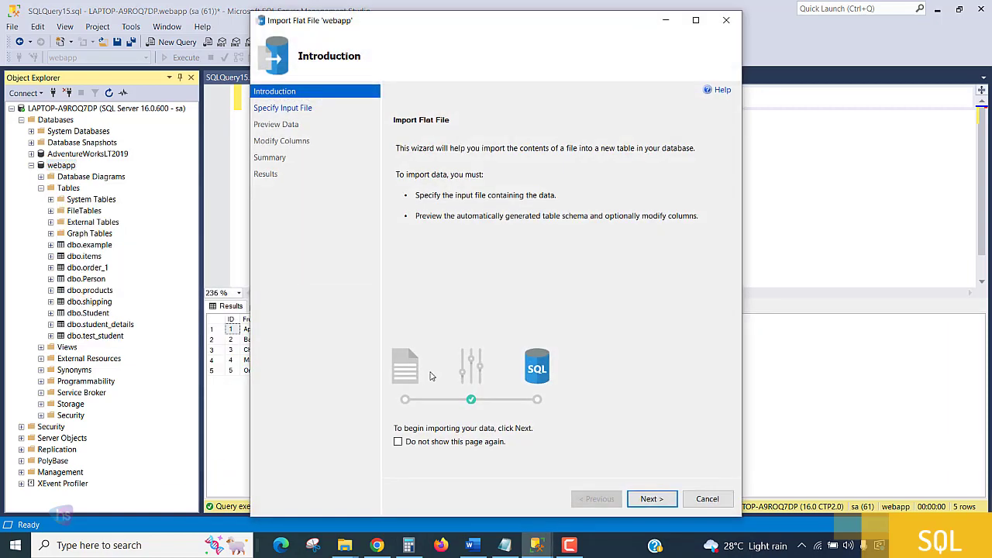
left_click(651, 499)
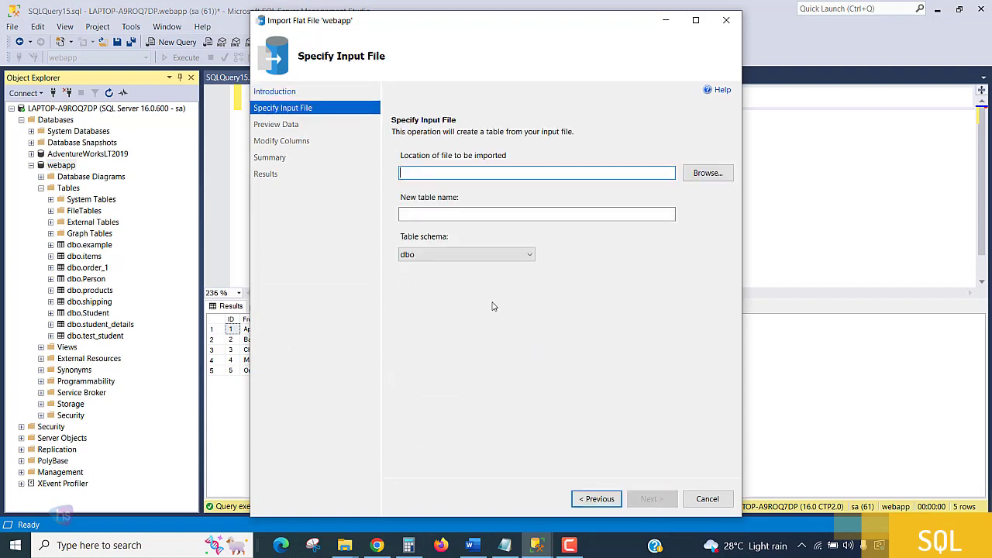
left_click(706, 173)
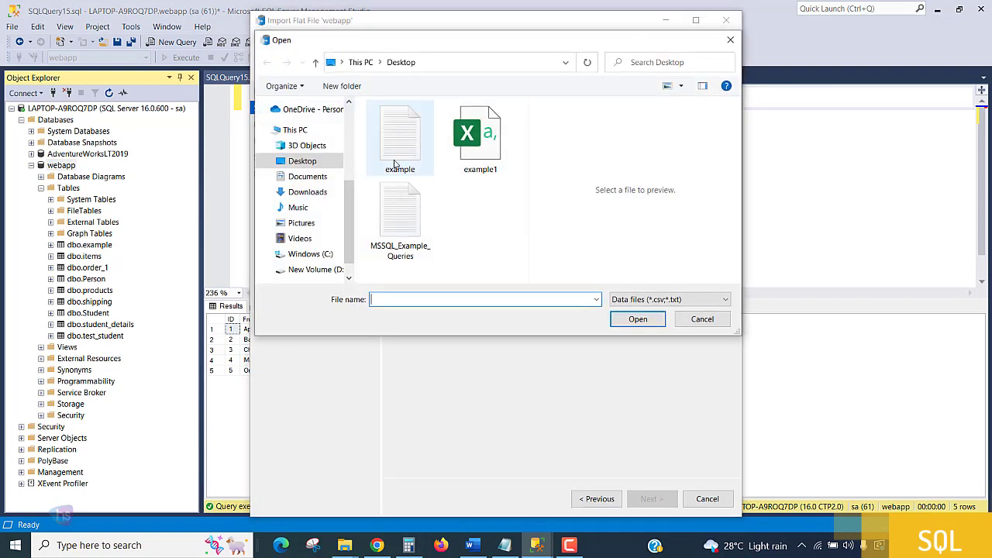
left_click(701, 319)
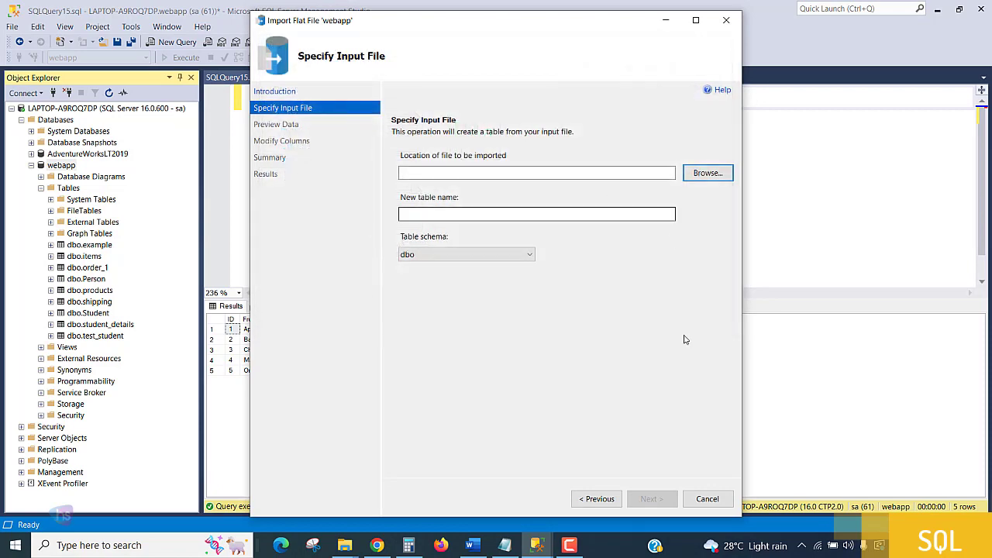
left_click(705, 499)
left_click(544, 319)
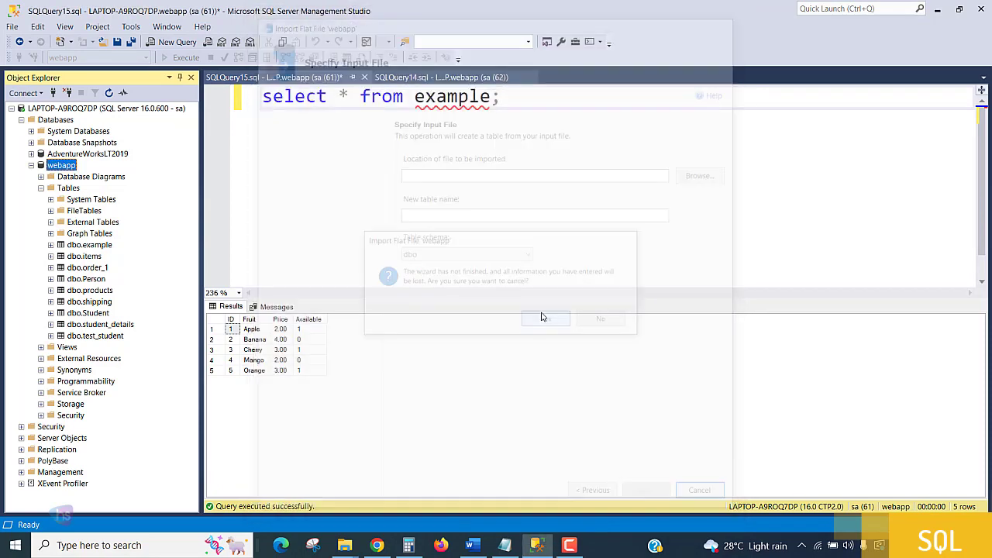